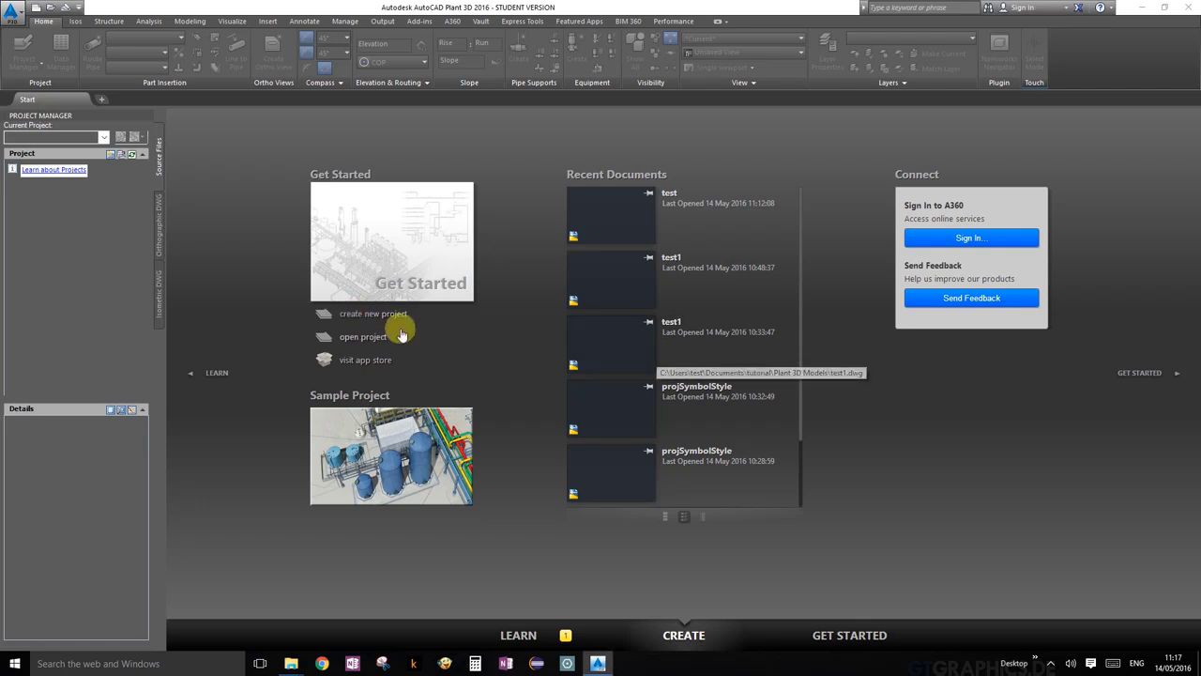
Step: Start a new project, replace the default name with 'tutorial5', and continue to unit settings
click(397, 319)
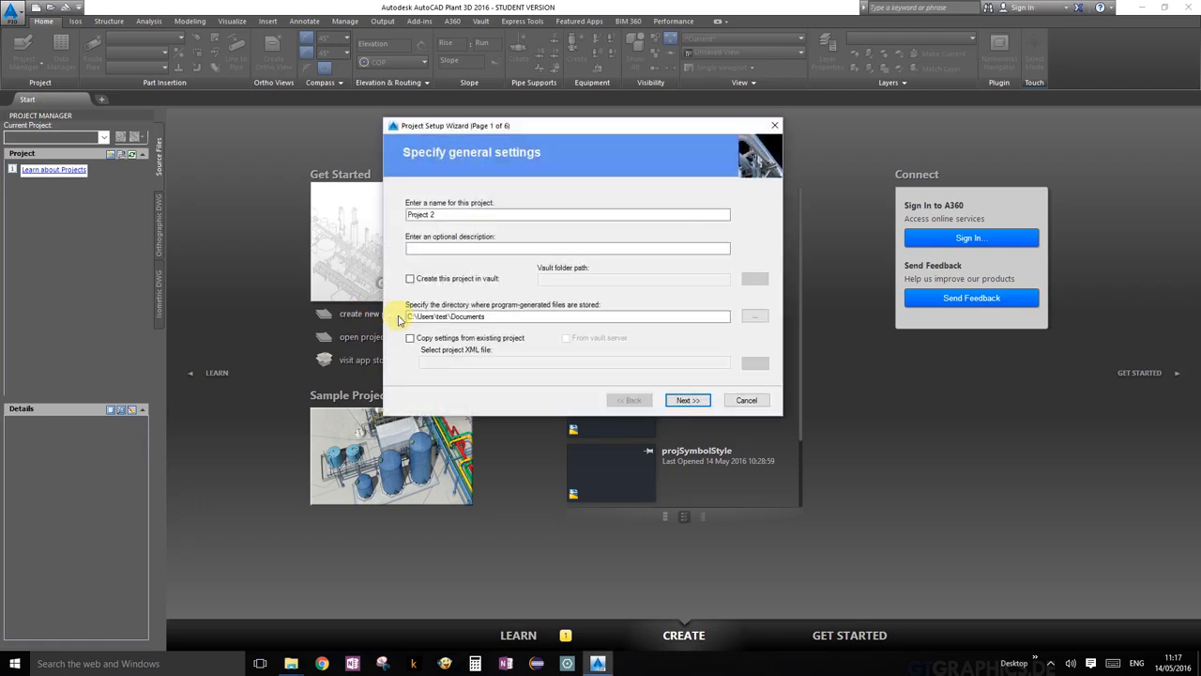
drag(436, 214, 255, 216)
text(al5)
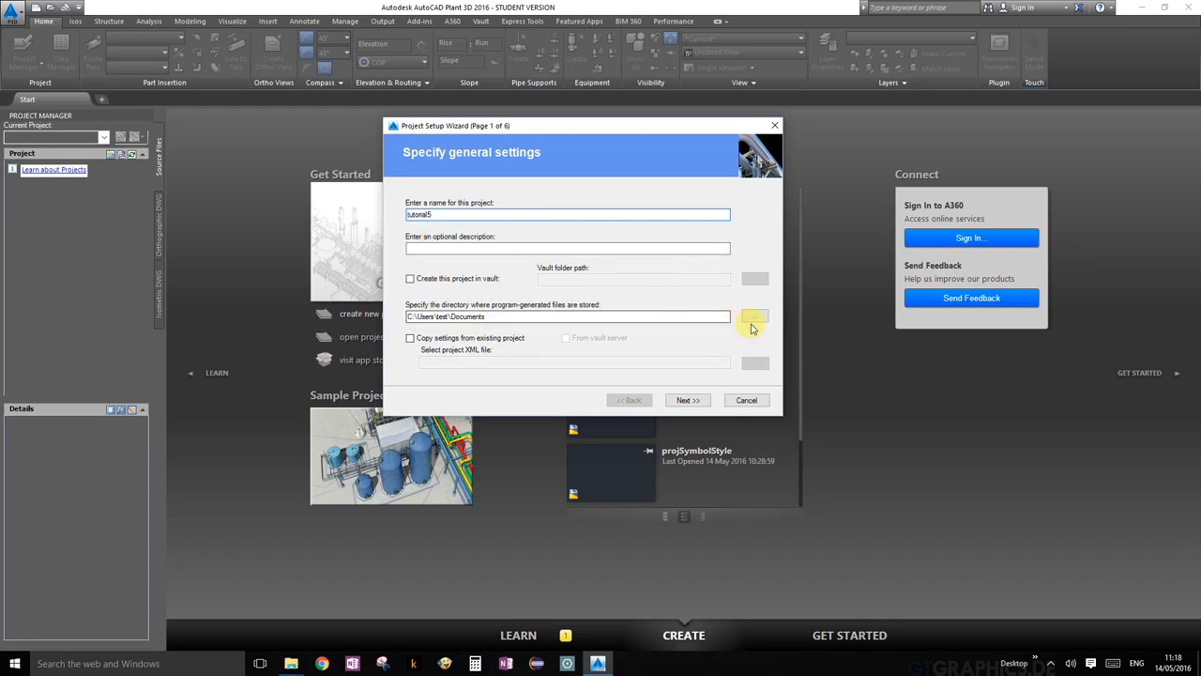
click(687, 401)
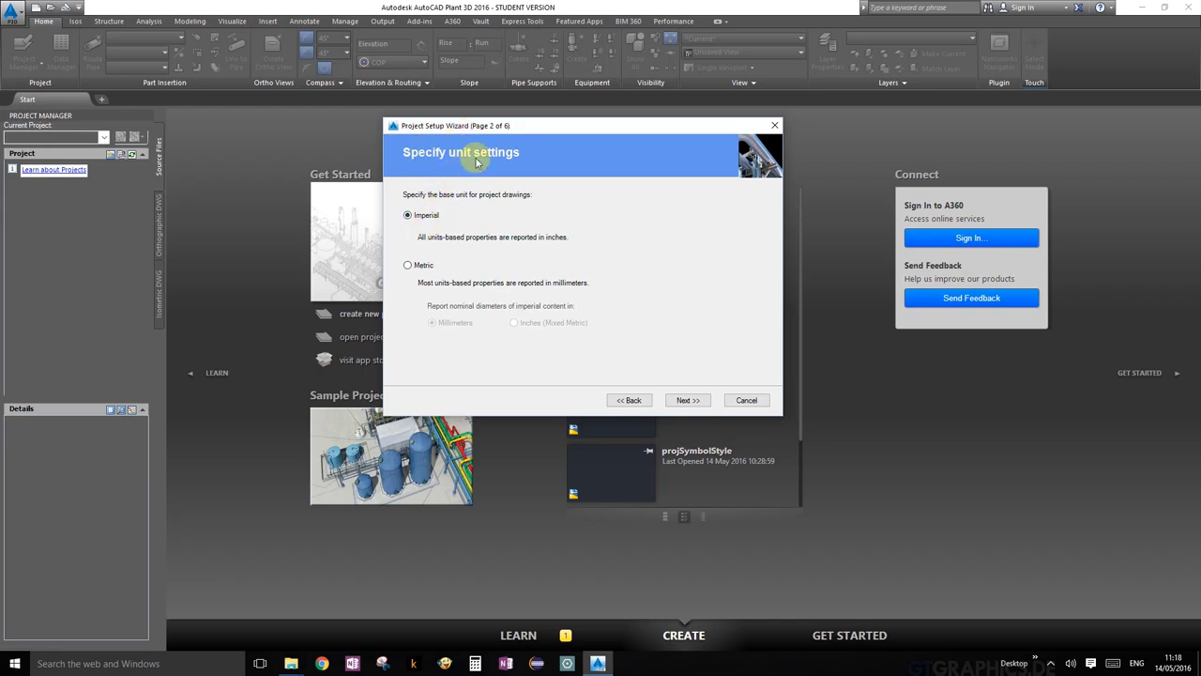
Step: Choose Metric units, then ISO as the P&ID symbology standard
click(408, 266)
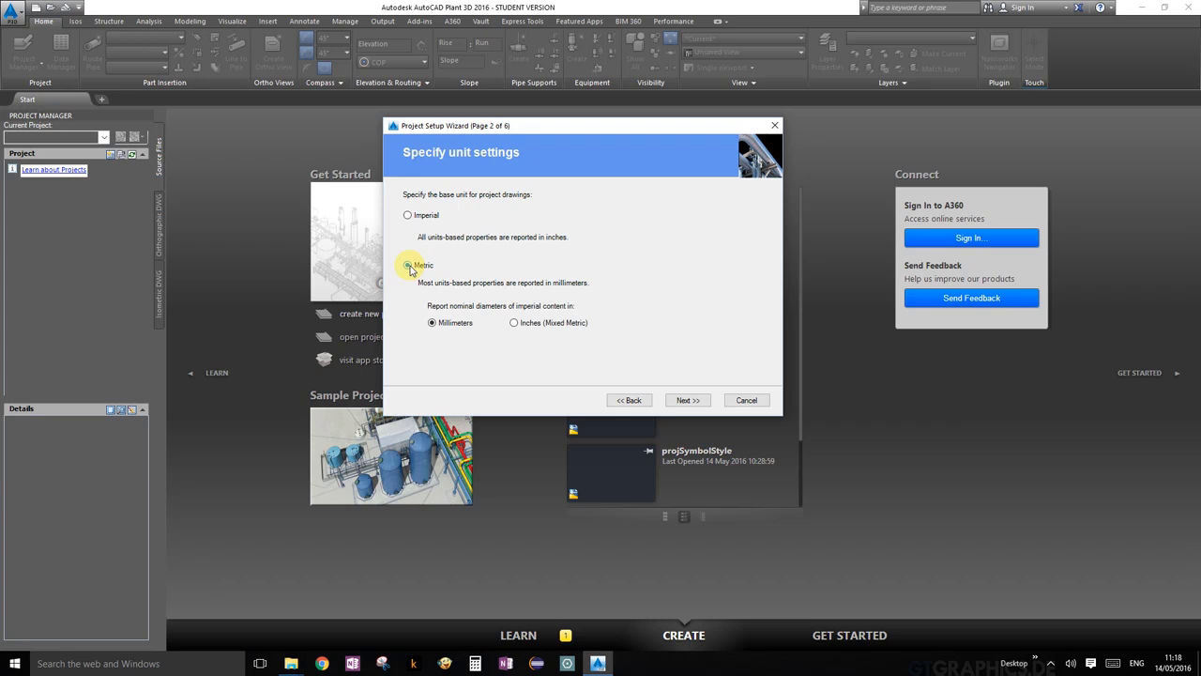
click(701, 401)
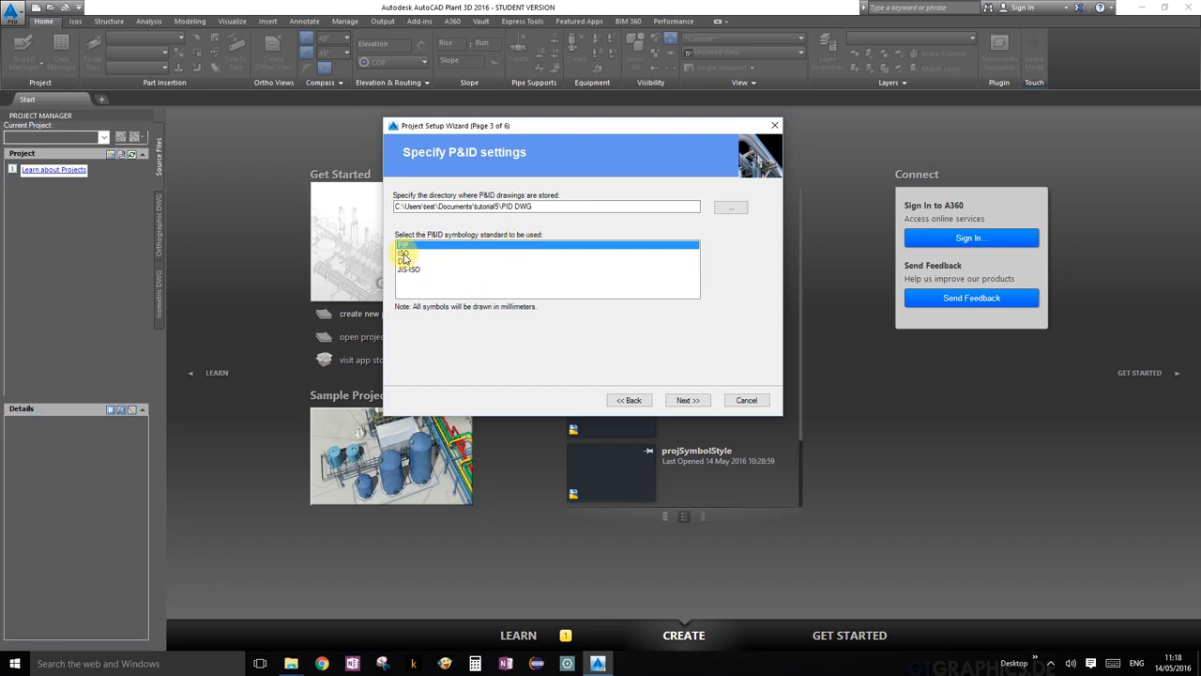
click(403, 253)
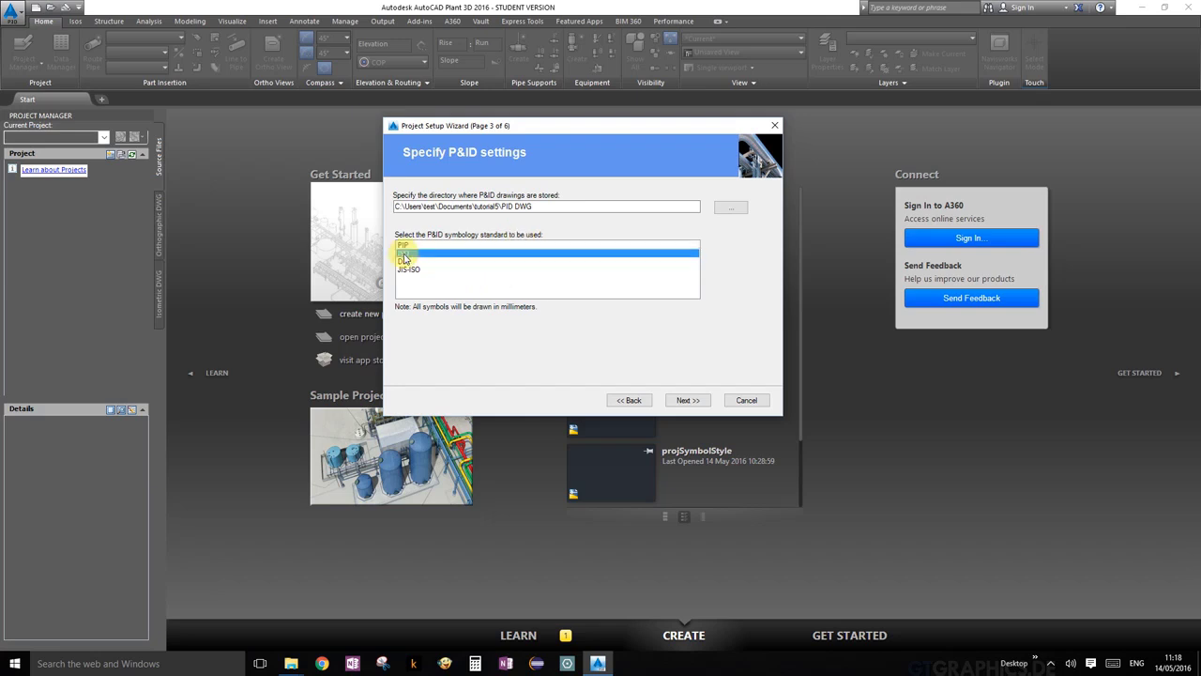
Step: Accept the default directories and SQLite database, then finish creating the tutorial5 project
click(684, 400)
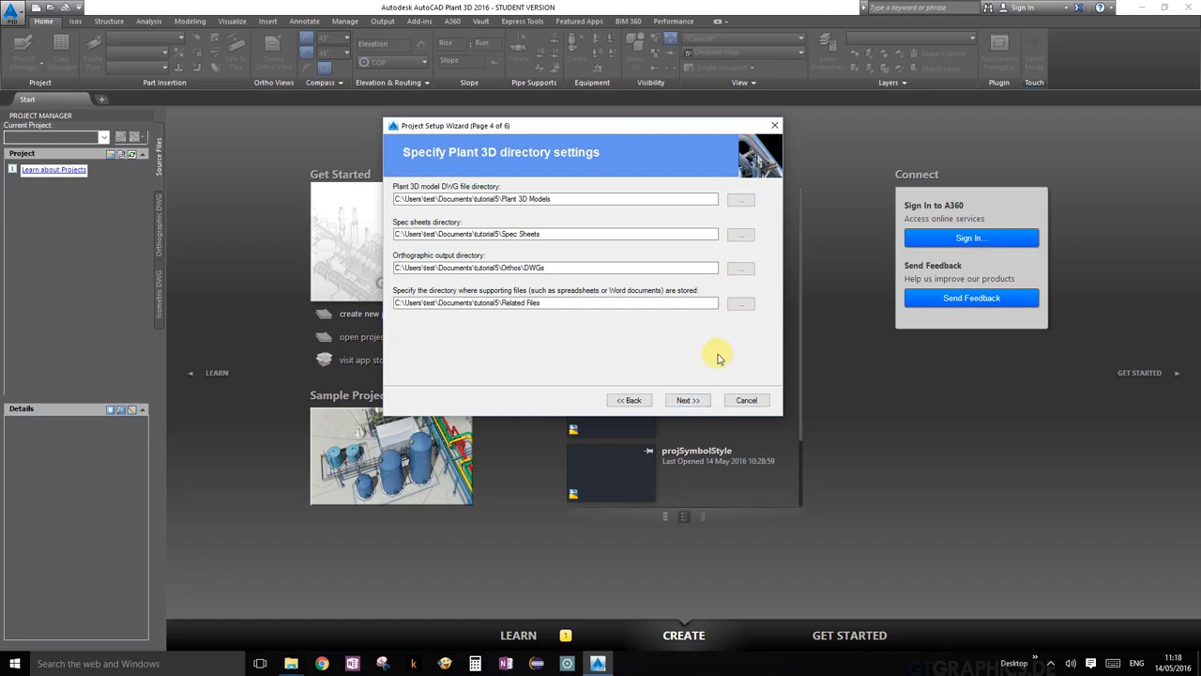
click(699, 401)
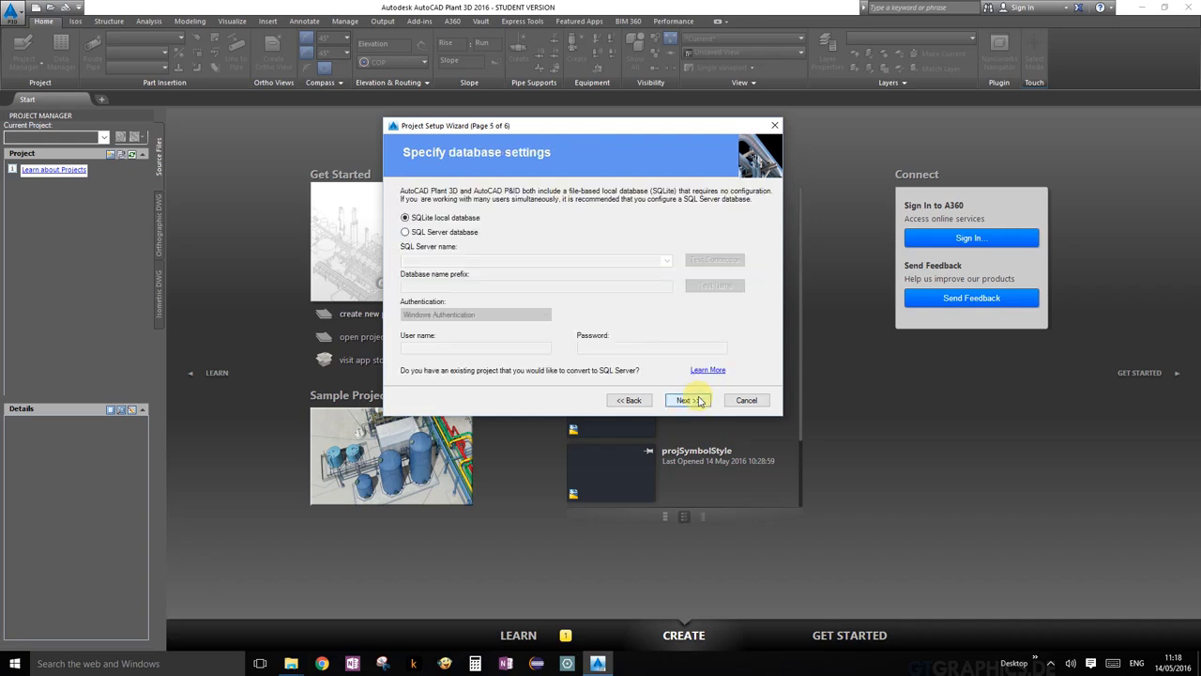
click(699, 401)
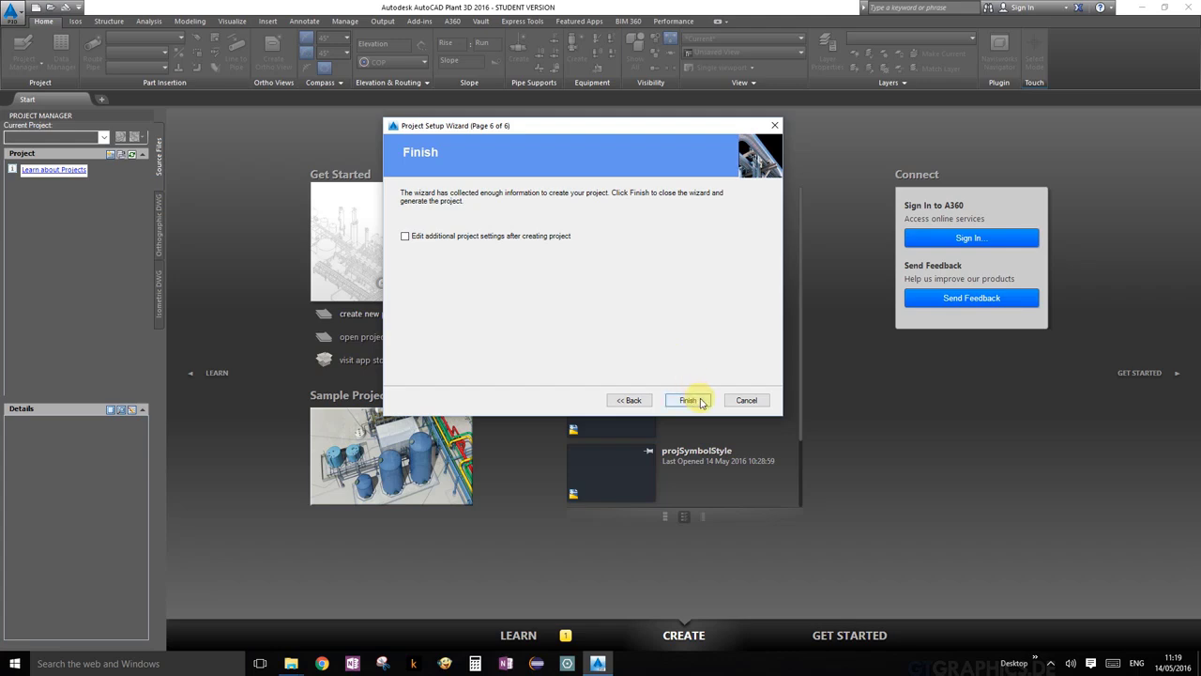
click(700, 401)
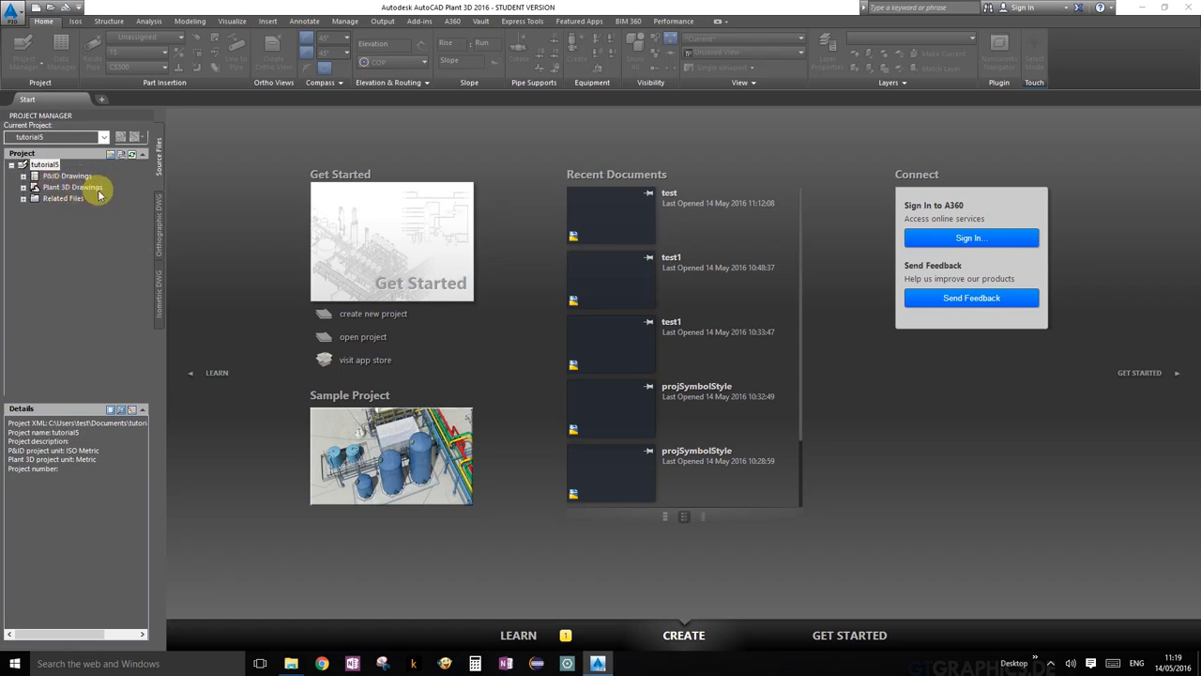
Step: Create a new drawing named 'test' in the Plant 3D Drawings folder
click(34, 186)
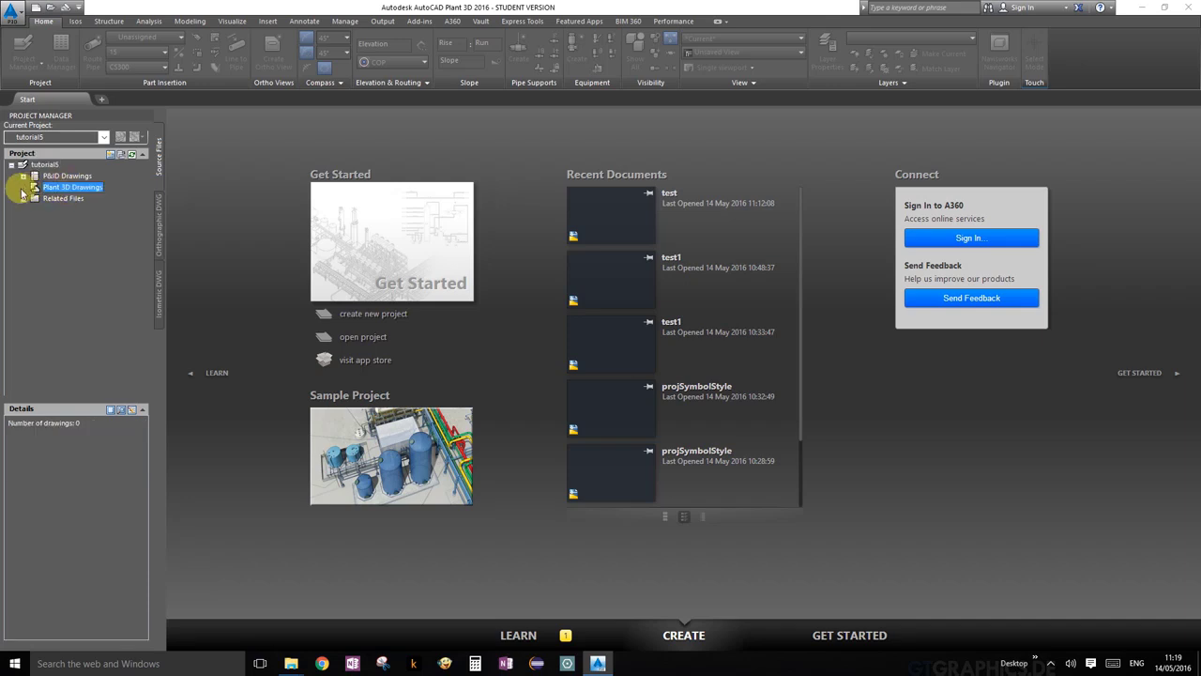
right_click(83, 193)
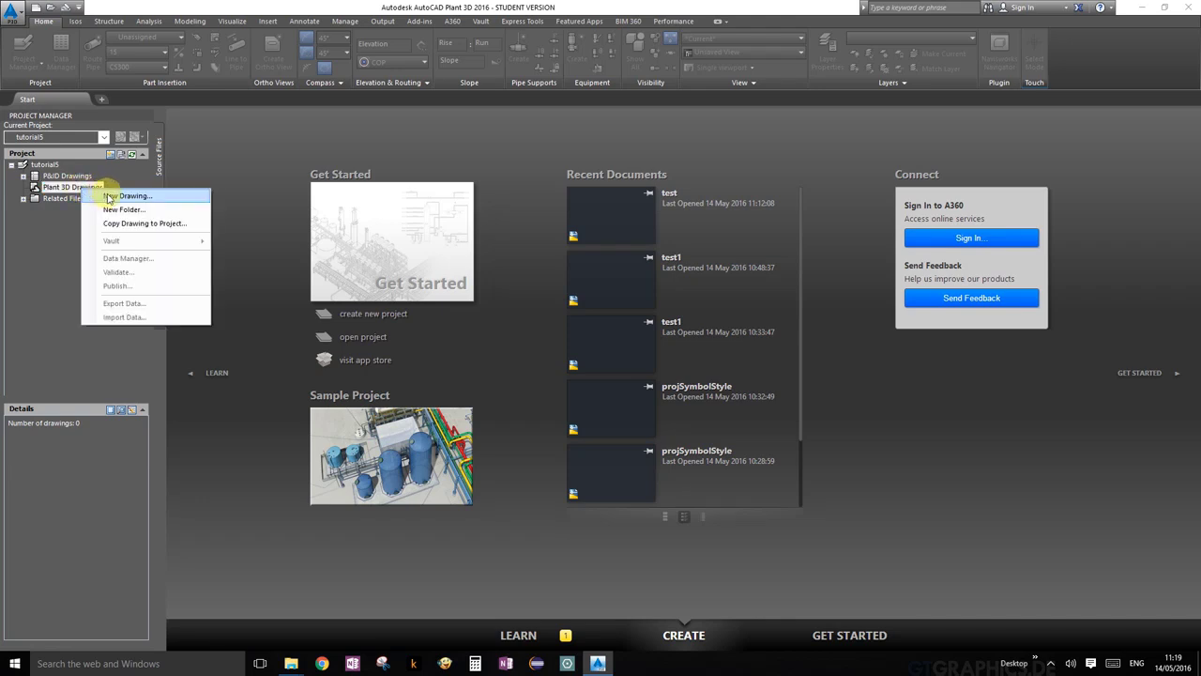
click(105, 195)
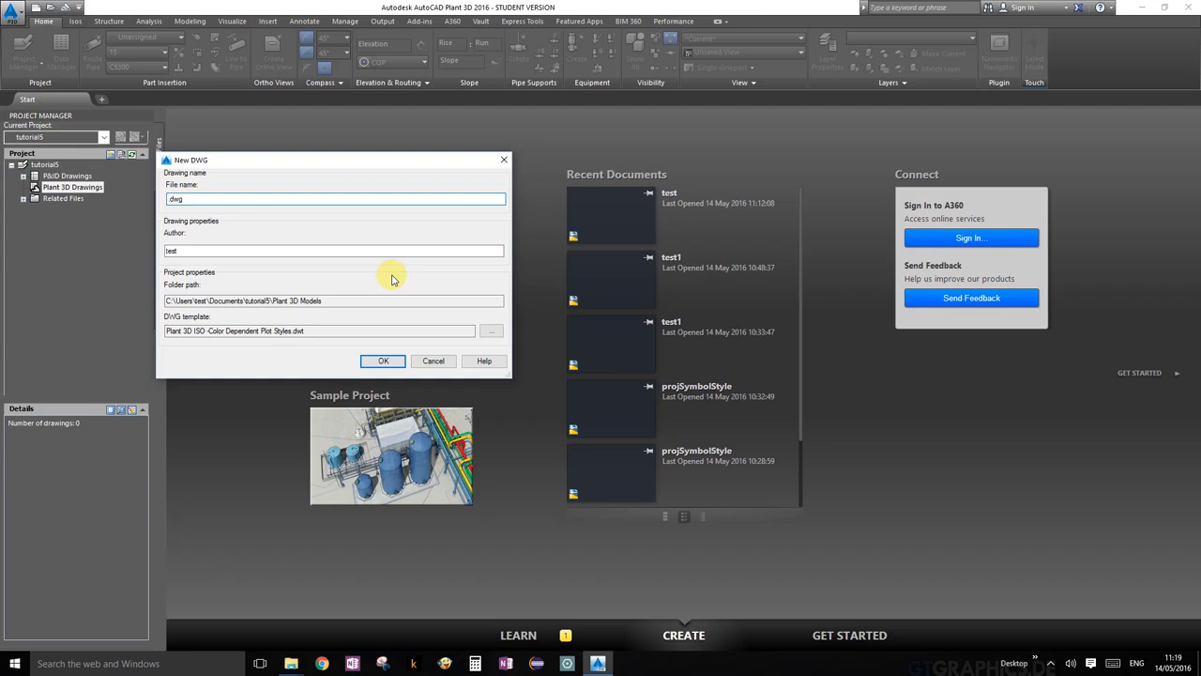
text(test)
text(t)
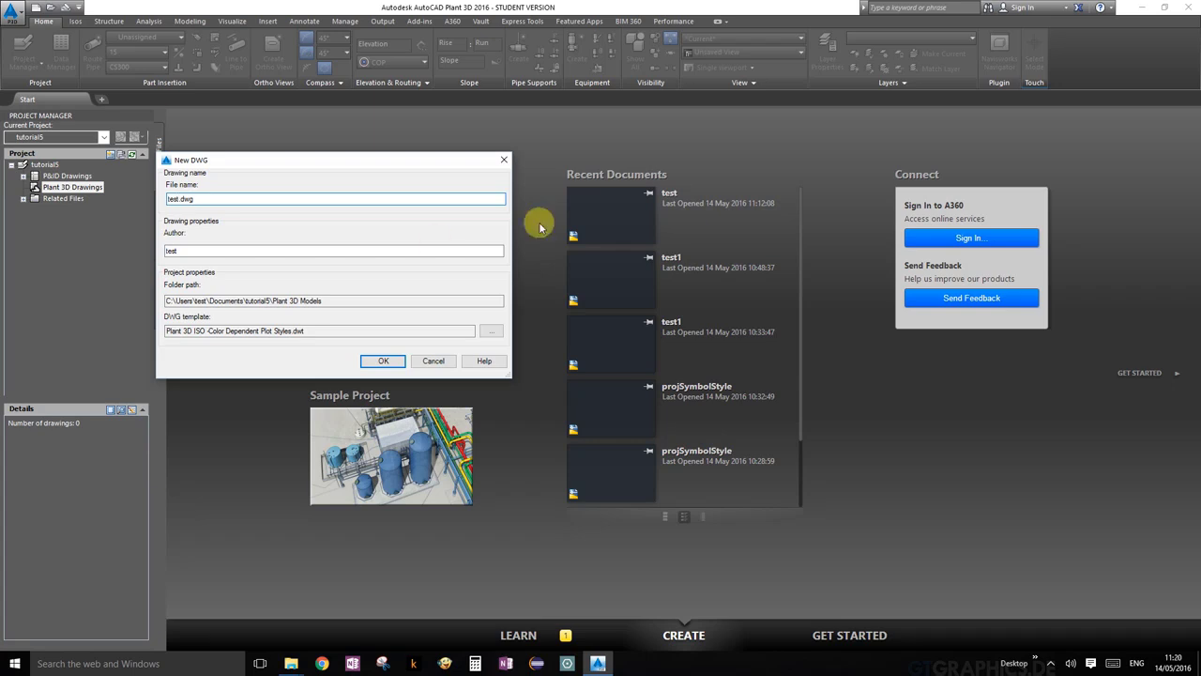
click(391, 363)
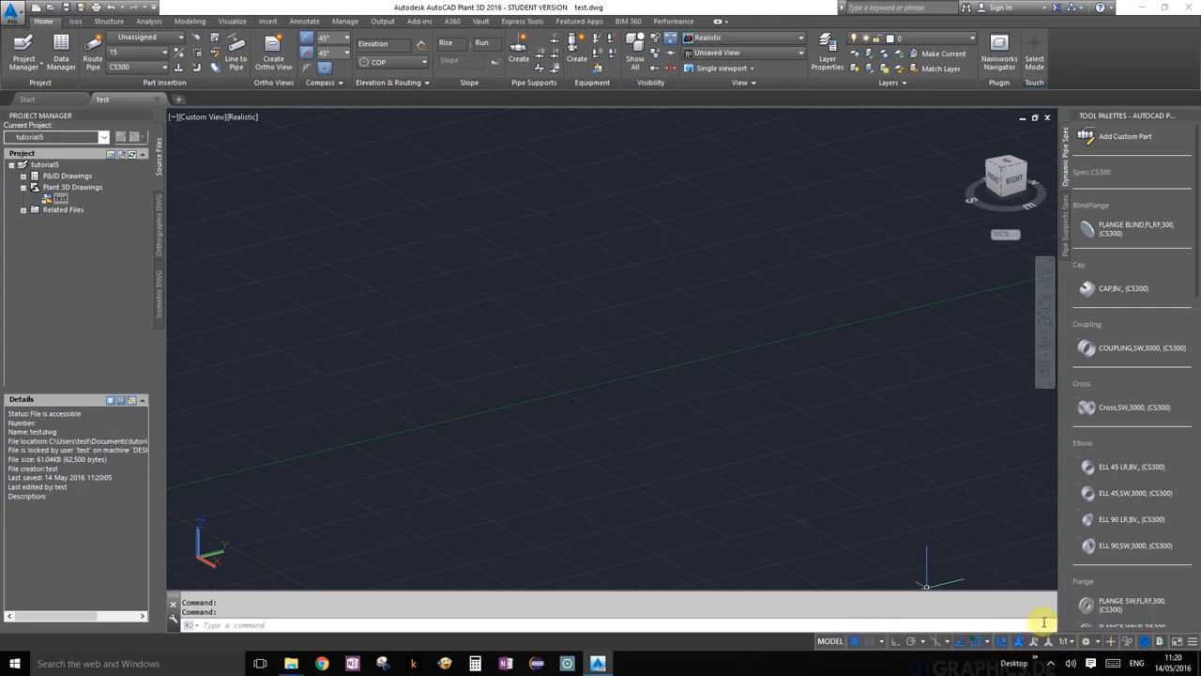
Step: Switch to the PID PIP workspace, move its P&ID palette lower, and show view display options
click(1091, 643)
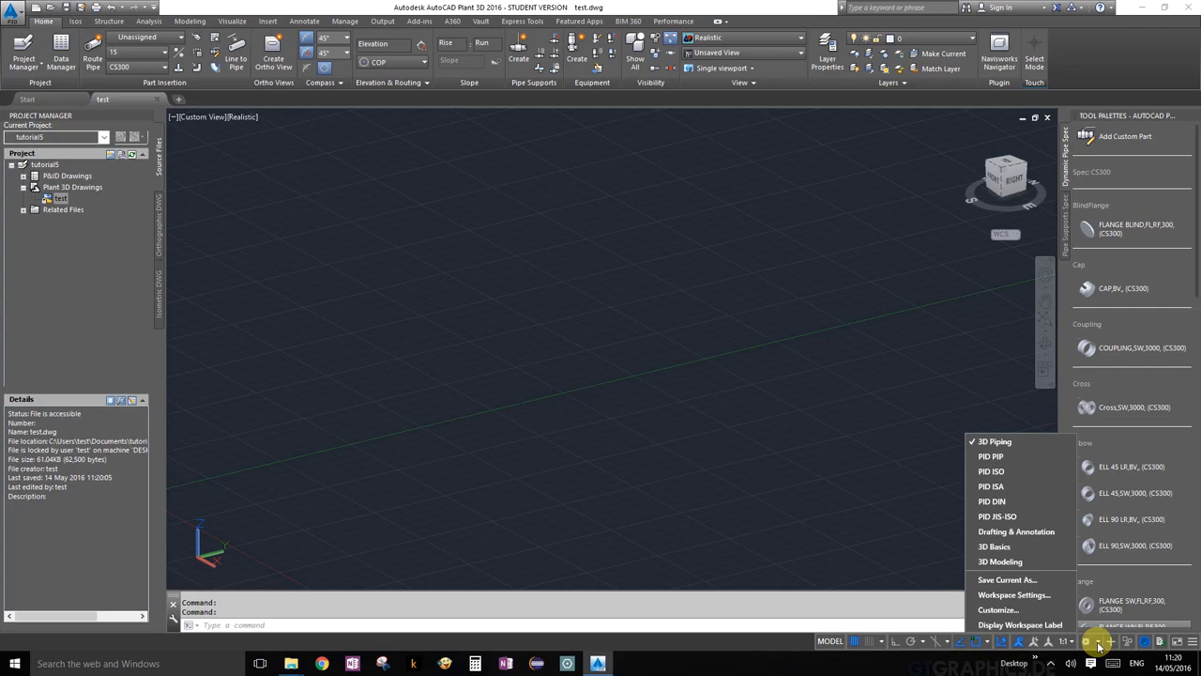
click(993, 456)
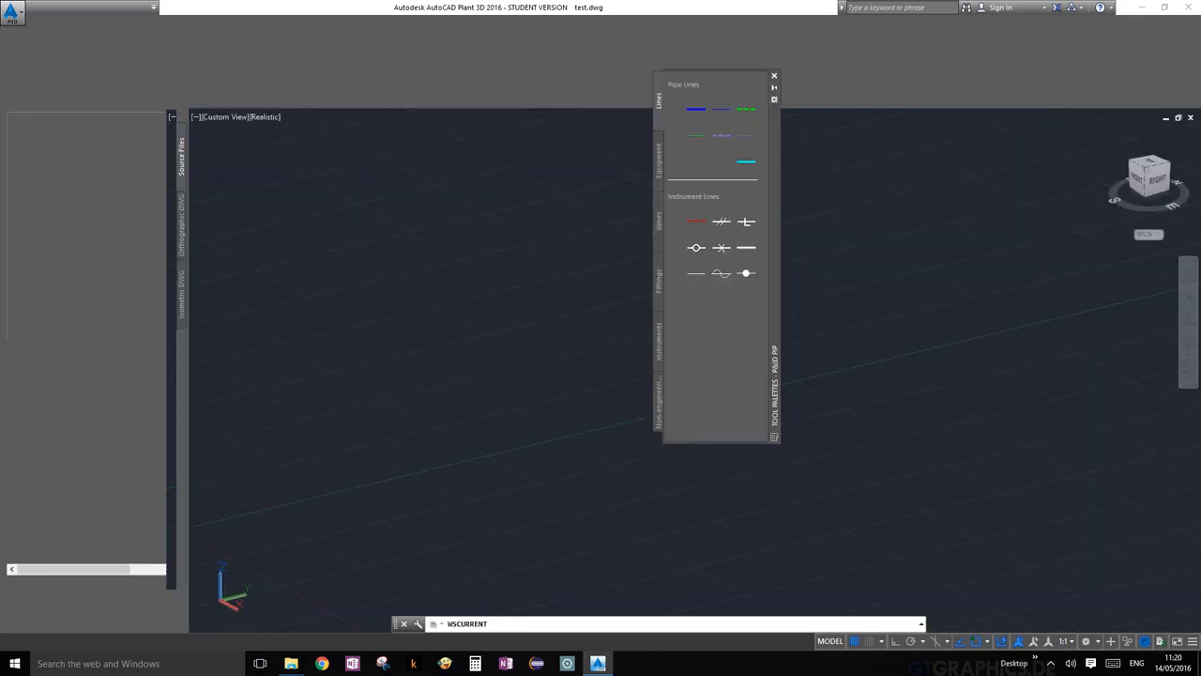
drag(771, 124, 765, 209)
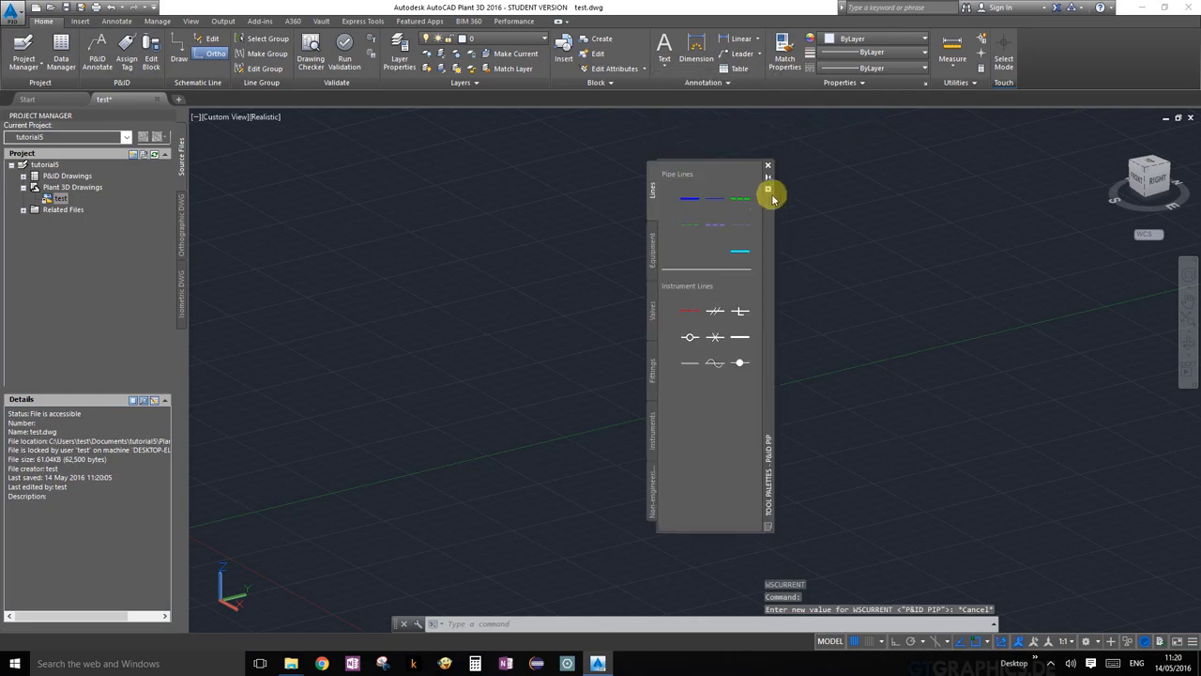
click(190, 23)
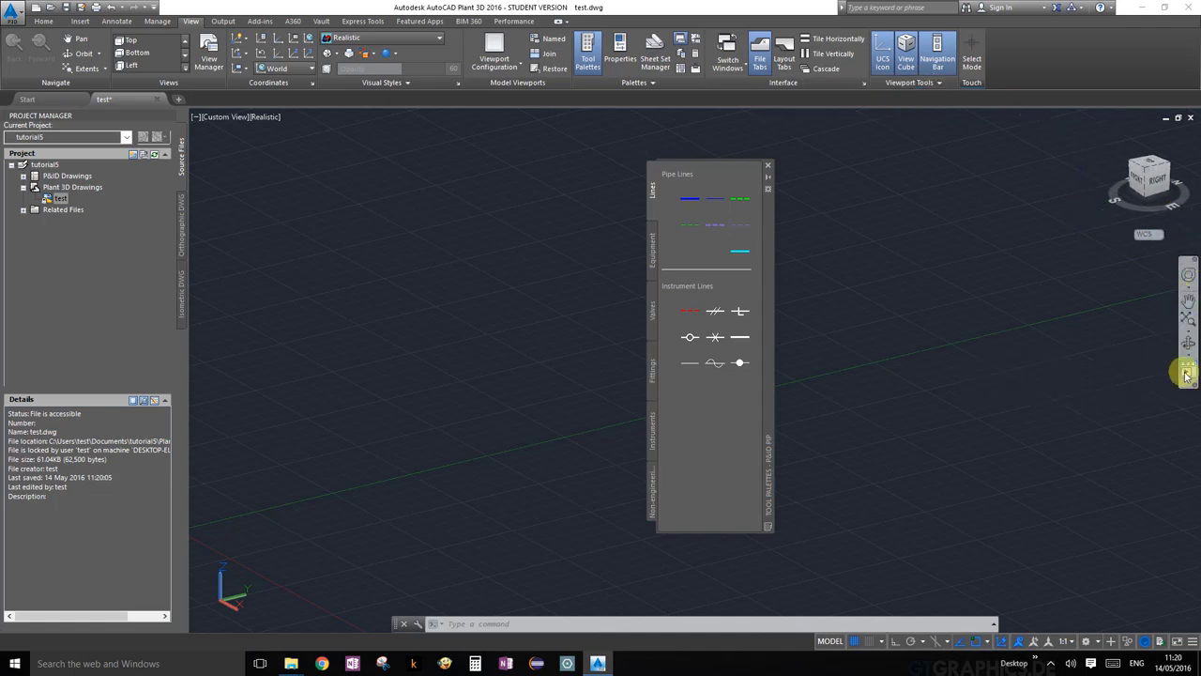
Step: Switch back to the 3D Piping workspace
click(1098, 644)
click(1002, 435)
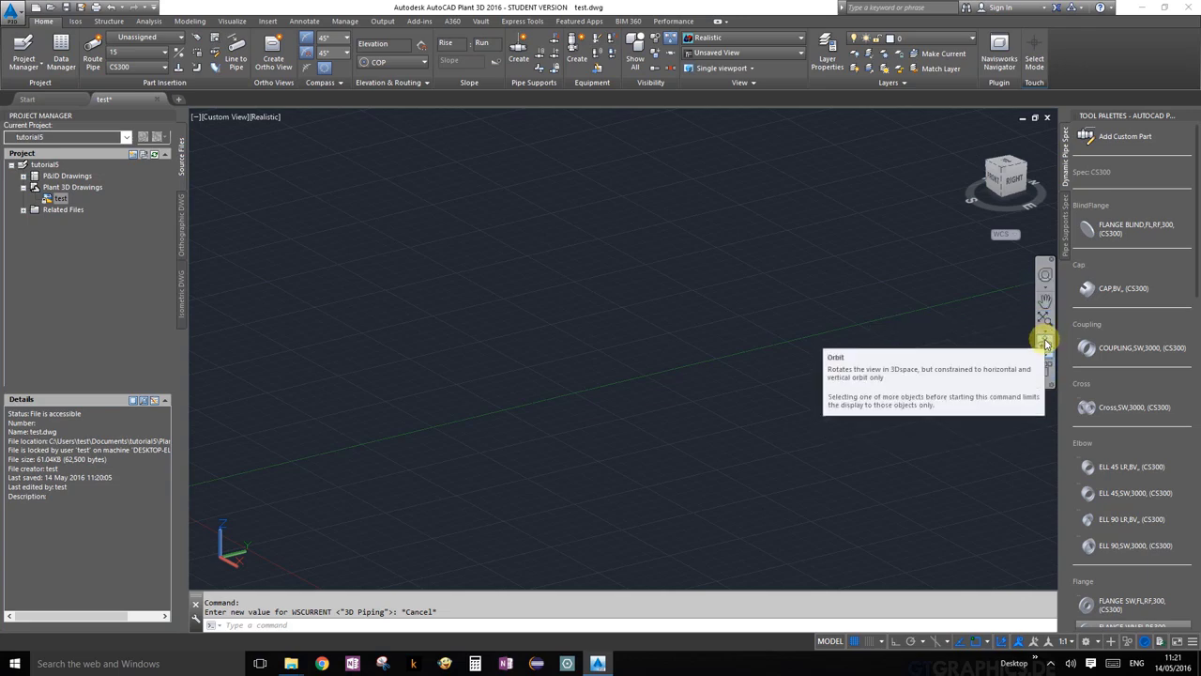
Step: Orbit the view toward the front and pan the axes origin near the viewport centre
click(1045, 343)
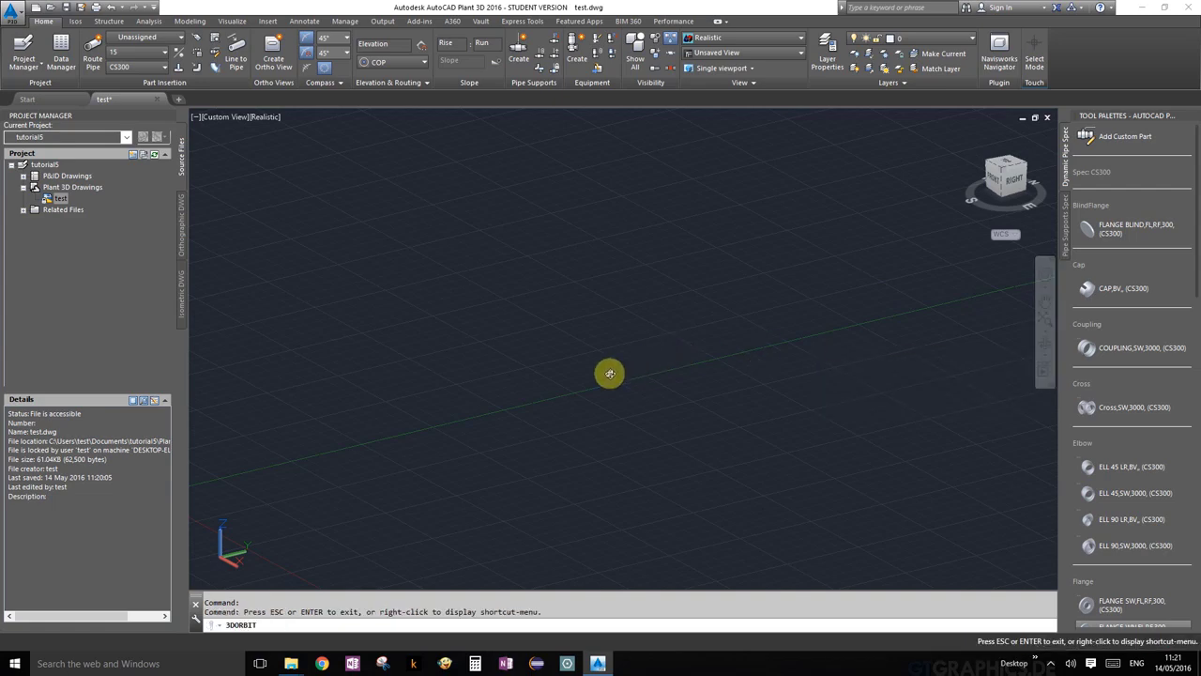
drag(548, 389, 595, 370)
drag(839, 328, 745, 340)
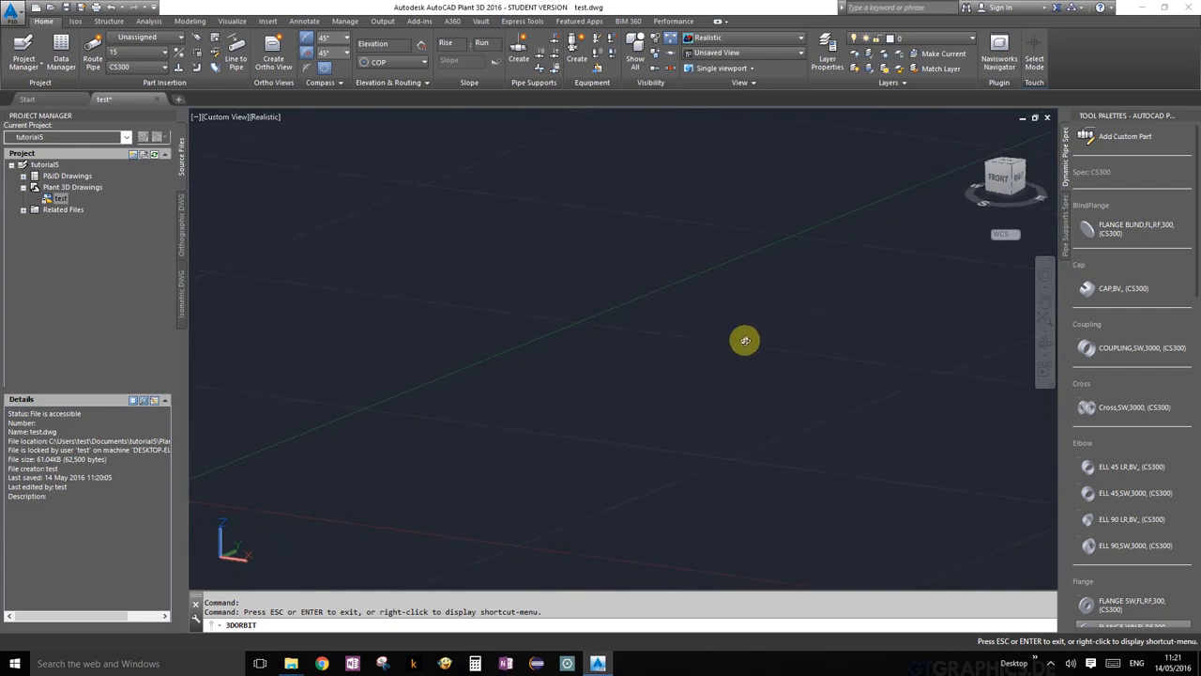
key(Escape)
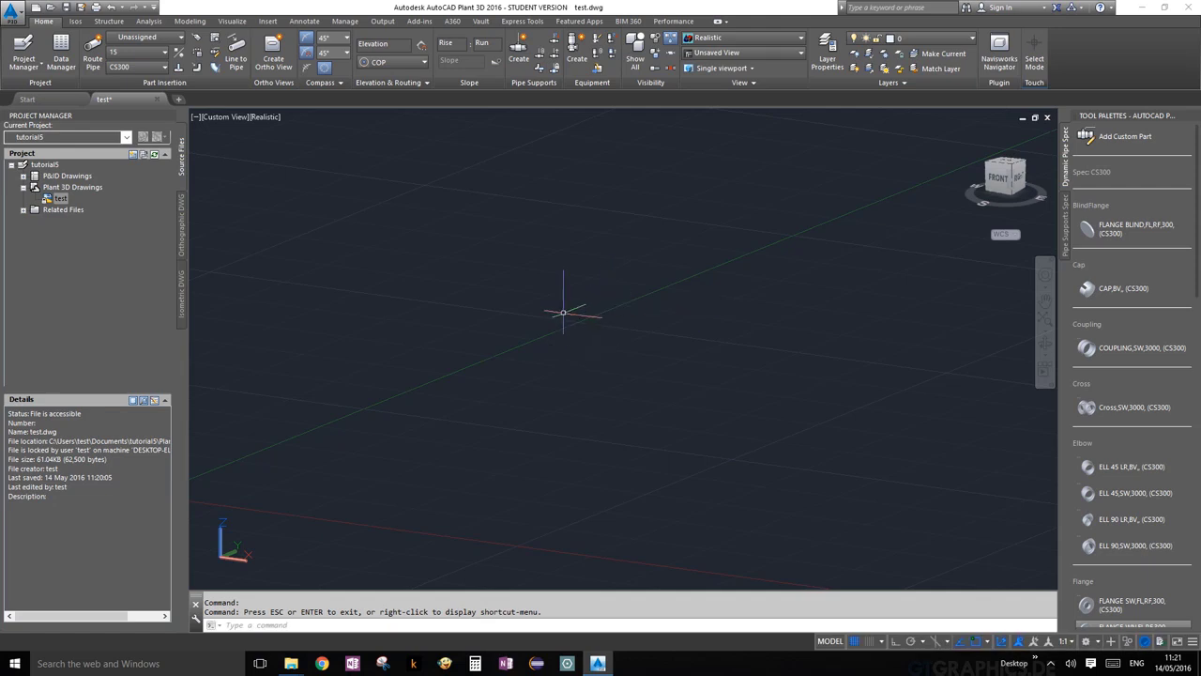
middle_drag(536, 335, 523, 348)
drag(522, 348, 925, 295)
key(Escape)
middle_drag(577, 416, 606, 343)
middle_drag(589, 387, 492, 336)
drag(492, 336, 710, 316)
key(Escape)
middle_drag(688, 324, 668, 342)
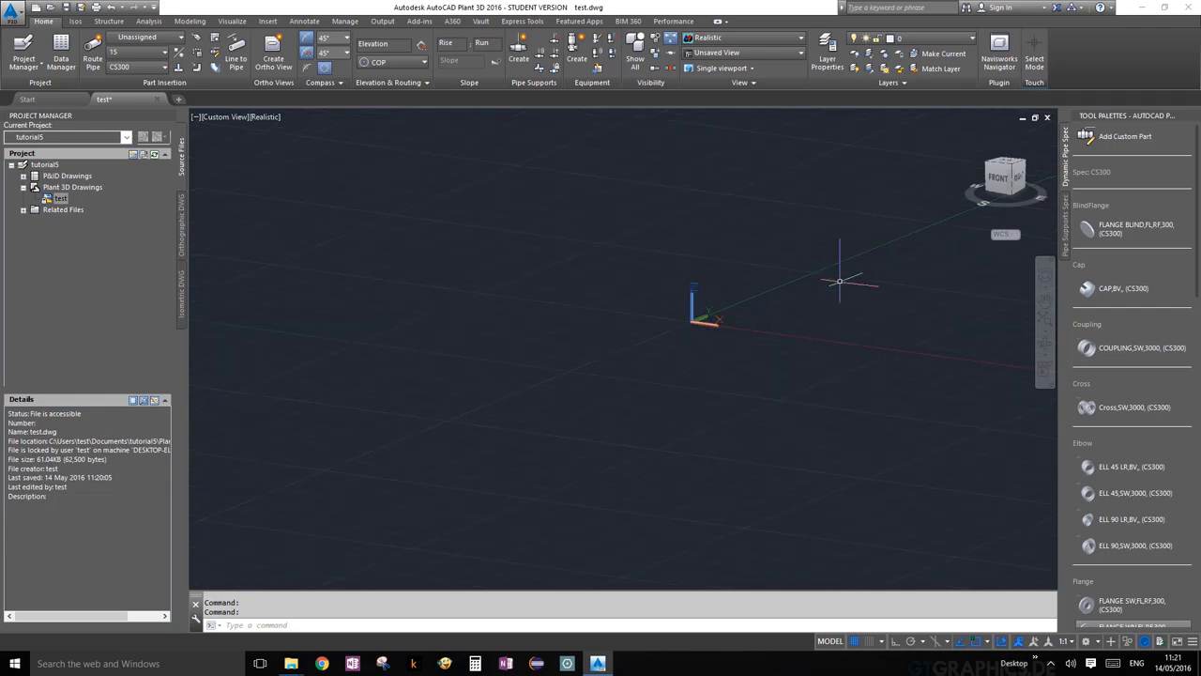
middle_drag(847, 271, 709, 351)
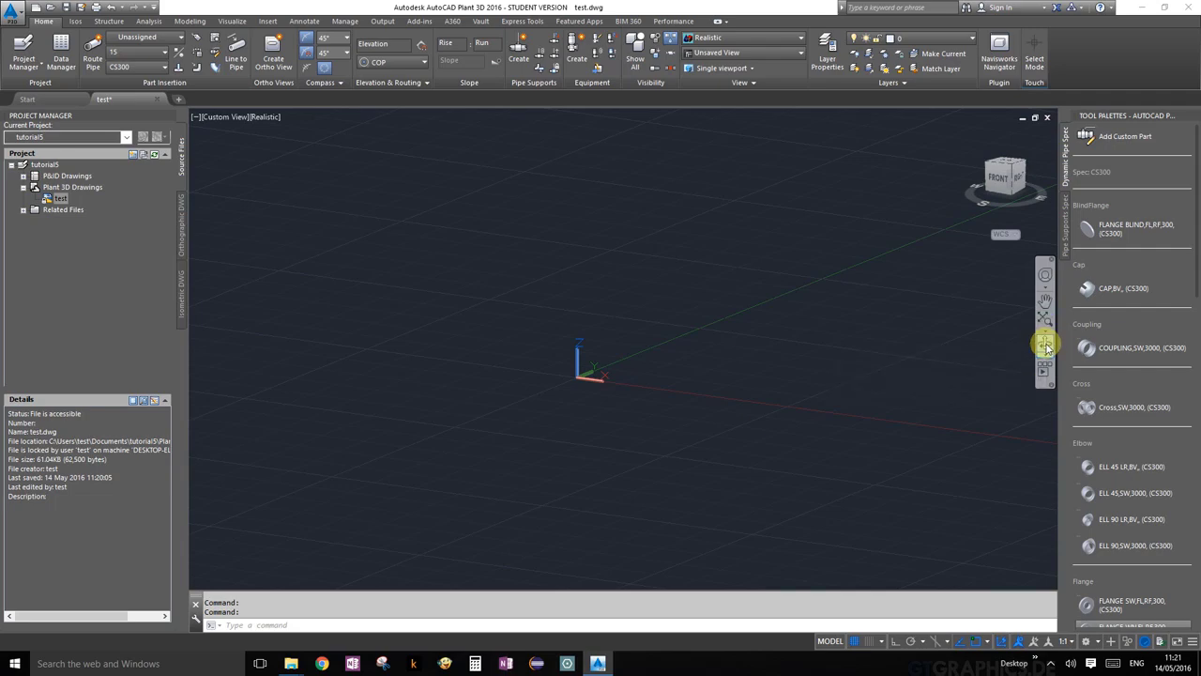
Step: Orbit the model again to a front-right viewing angle
click(1047, 348)
drag(686, 340, 616, 279)
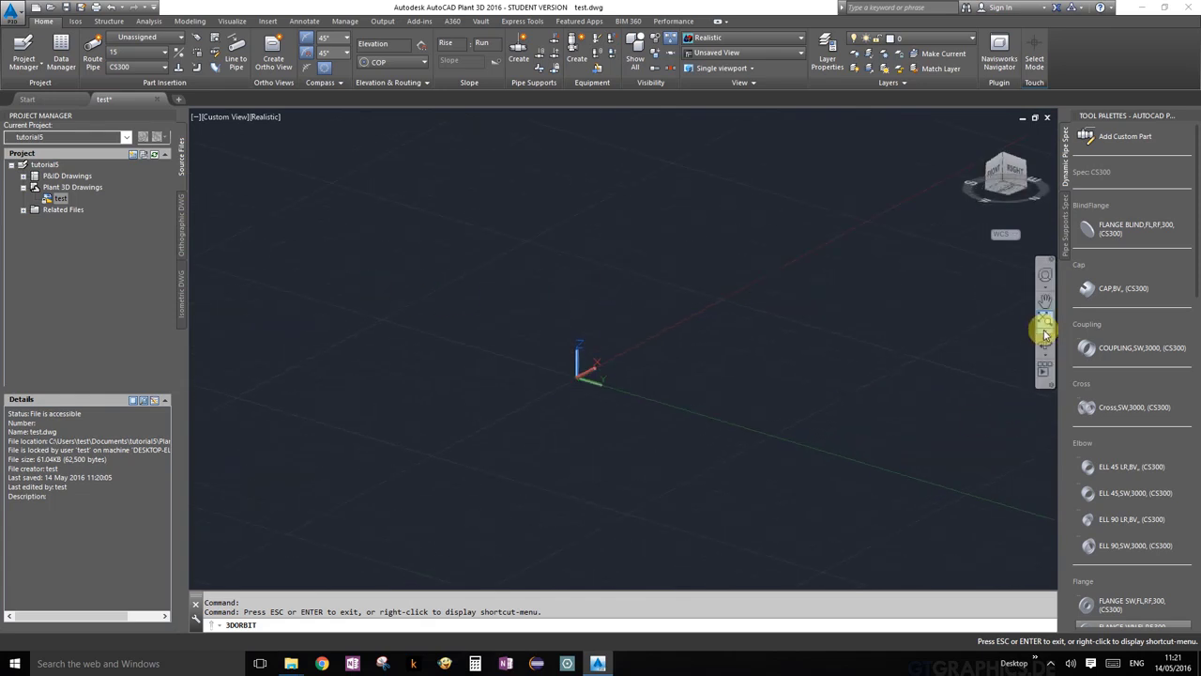
key(Escape)
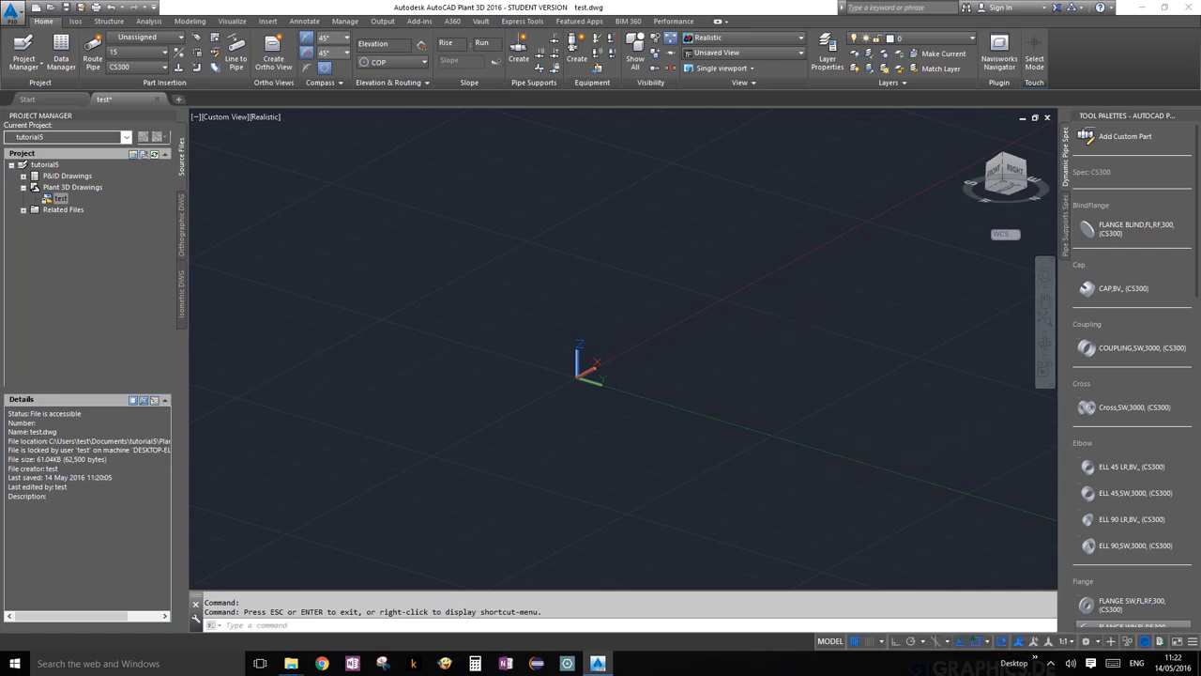
Step: Set the viewport to the SW Isometric view
click(230, 121)
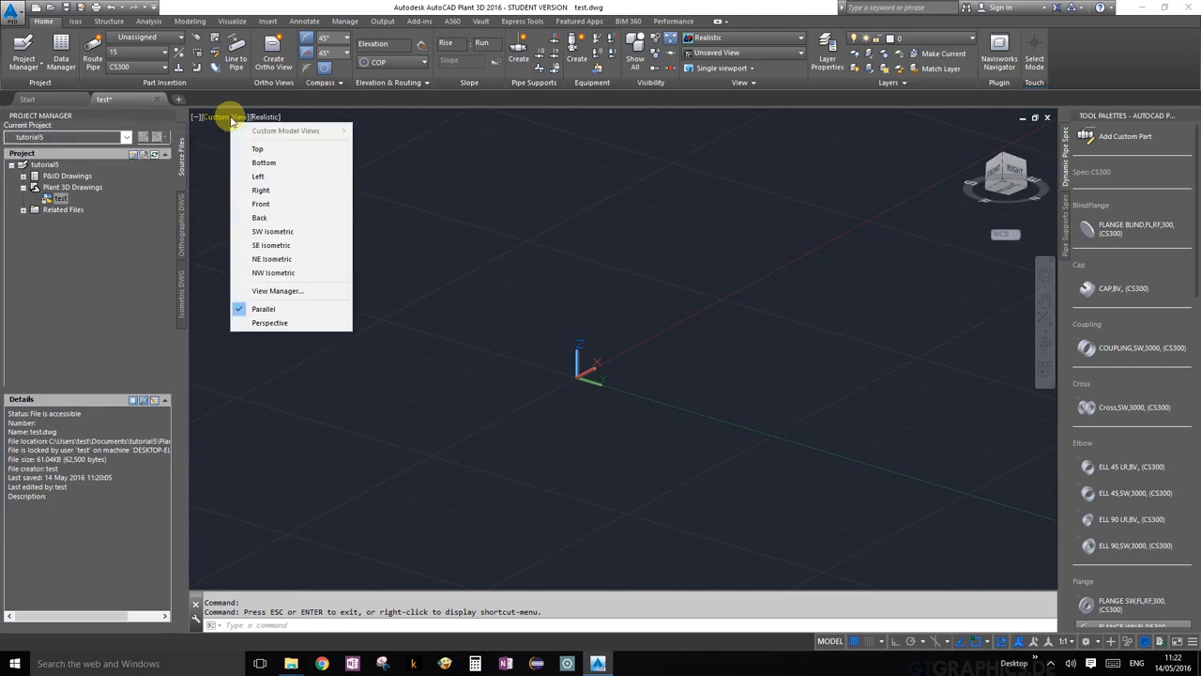
click(284, 234)
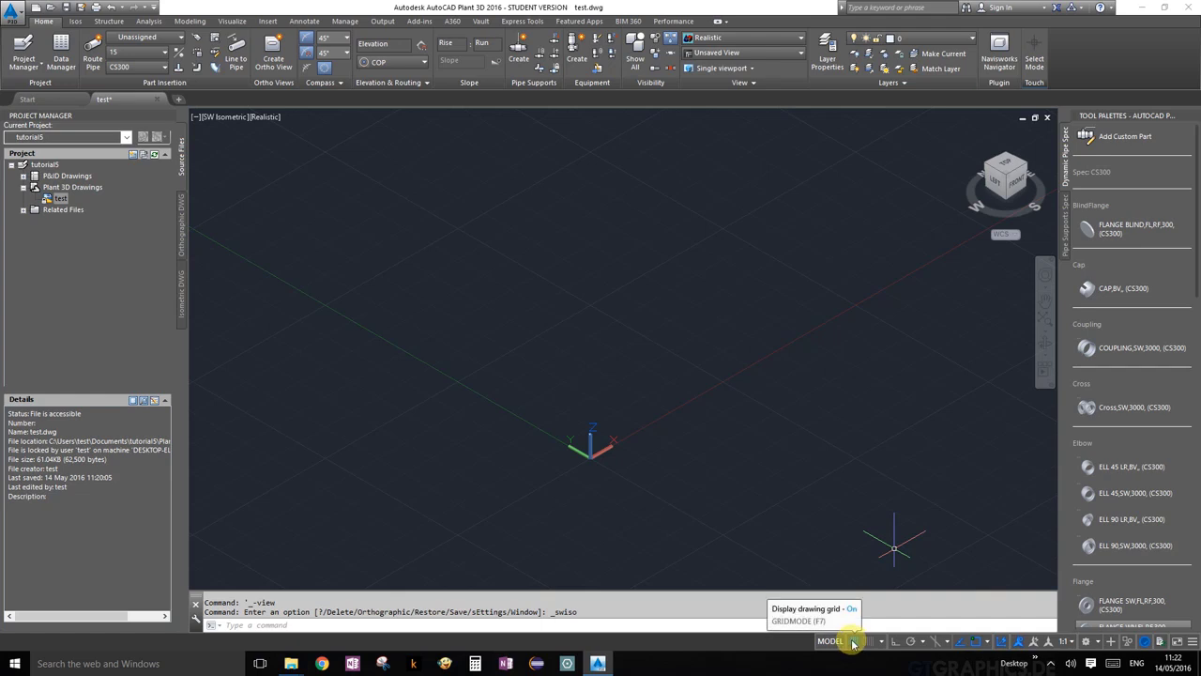
Step: Toggle the grid off and back on, then enable Ortho mode
click(853, 643)
click(853, 643)
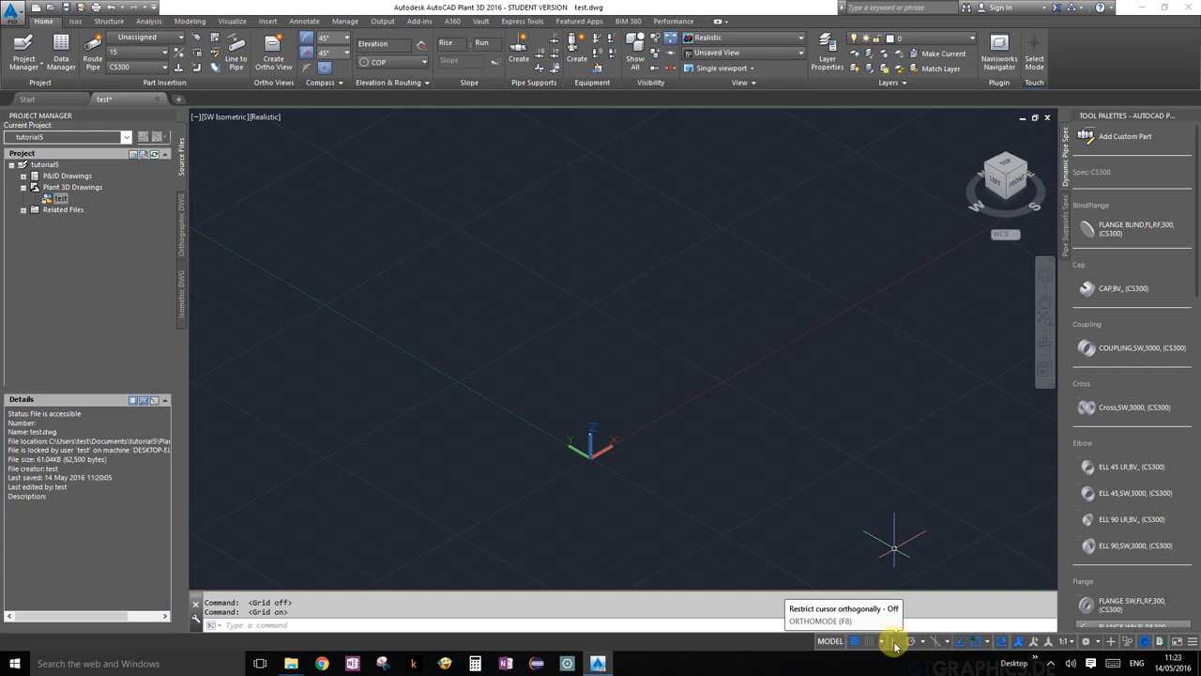
click(896, 645)
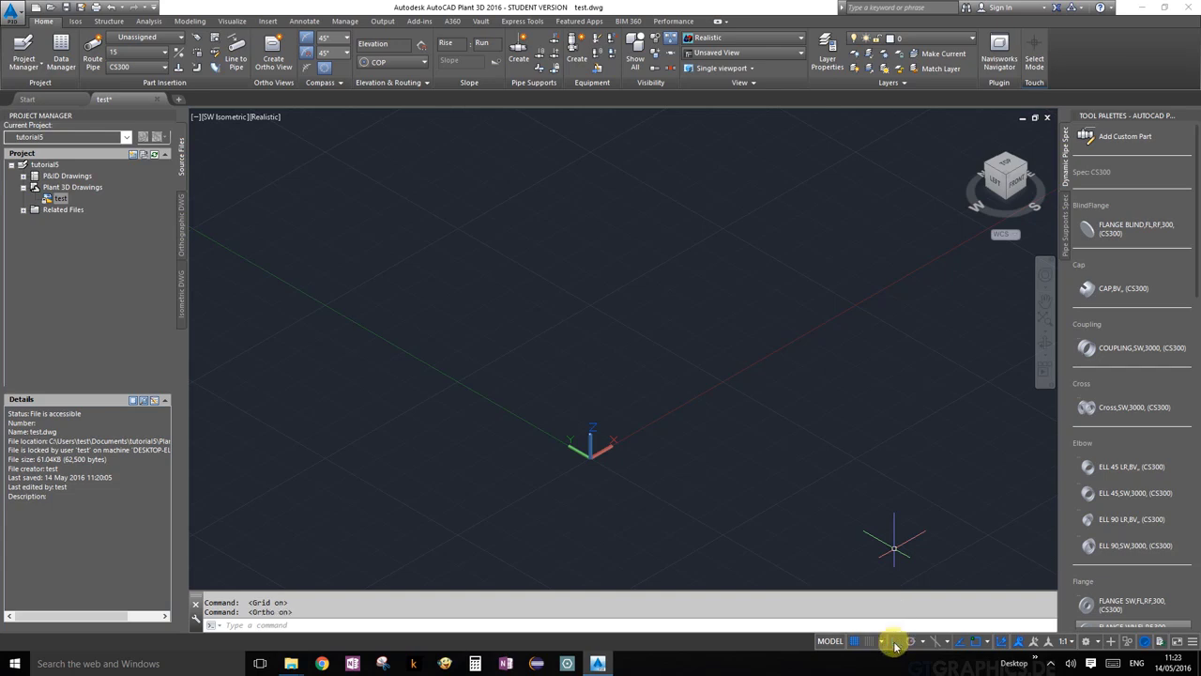
Step: Uncheck Nearest in the Drafting Settings object snaps and apply the change
click(988, 643)
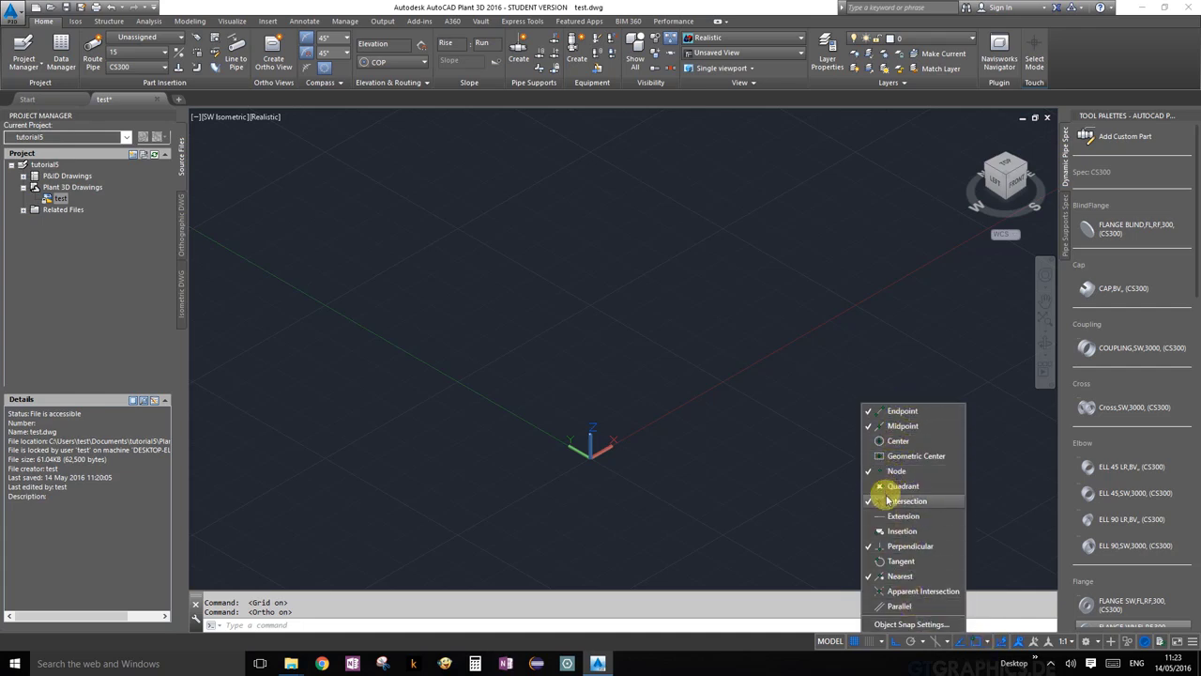
click(936, 624)
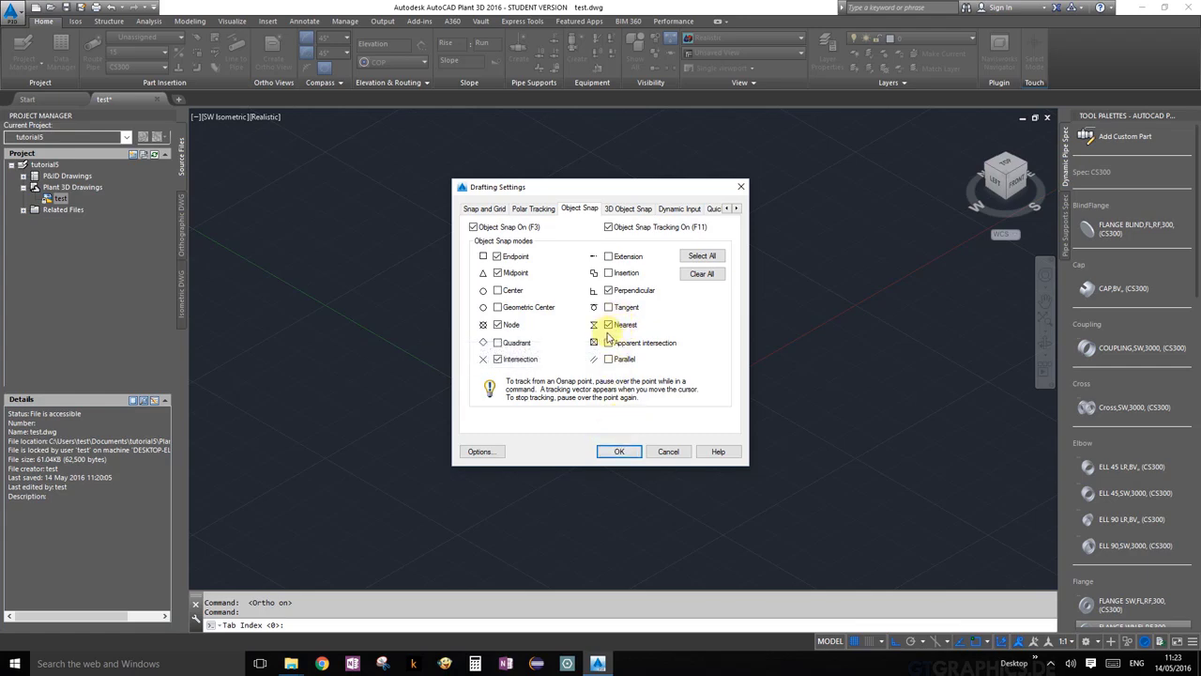
click(609, 326)
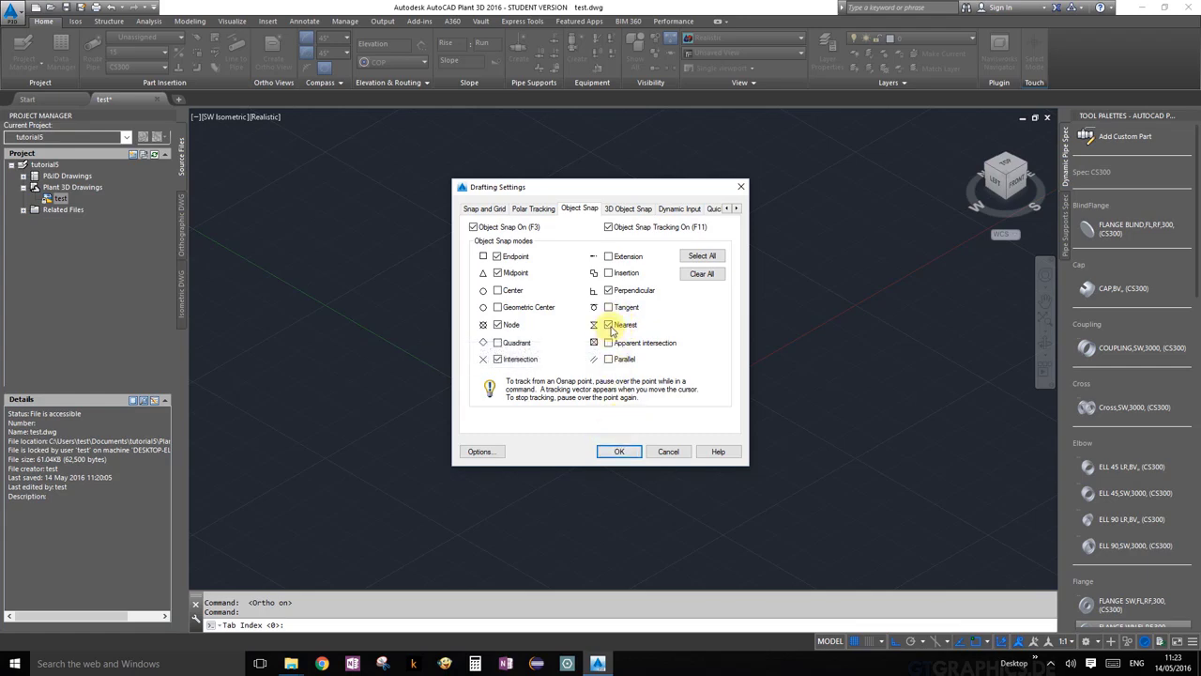
click(628, 453)
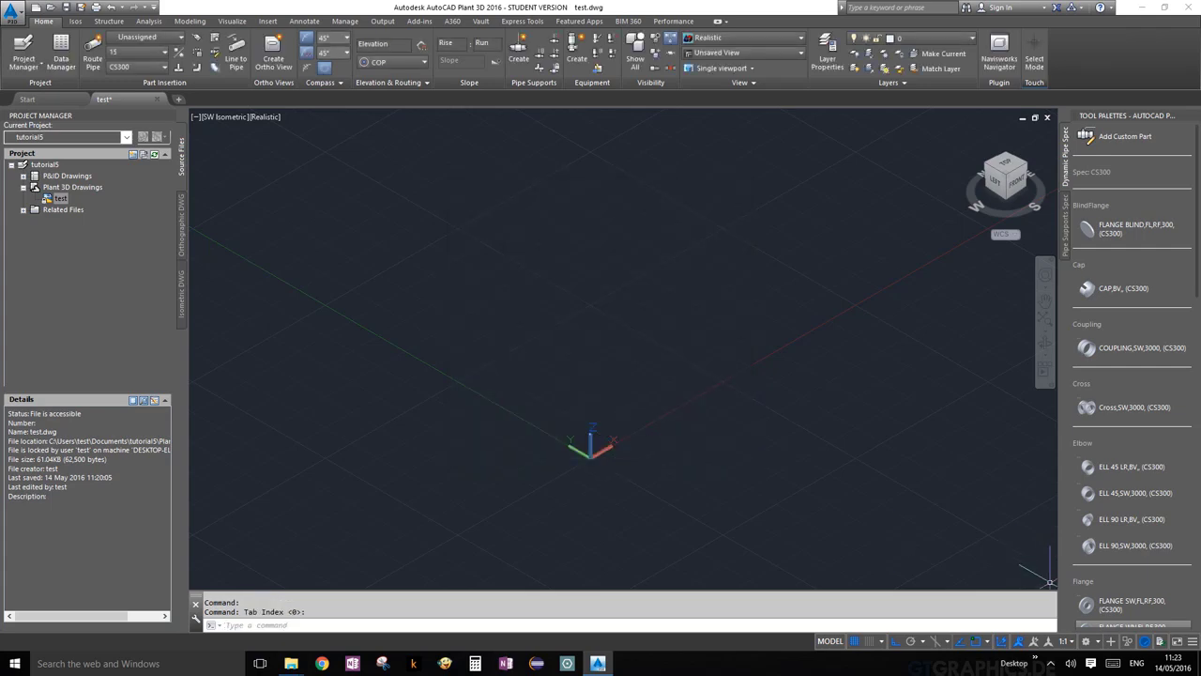
click(1131, 347)
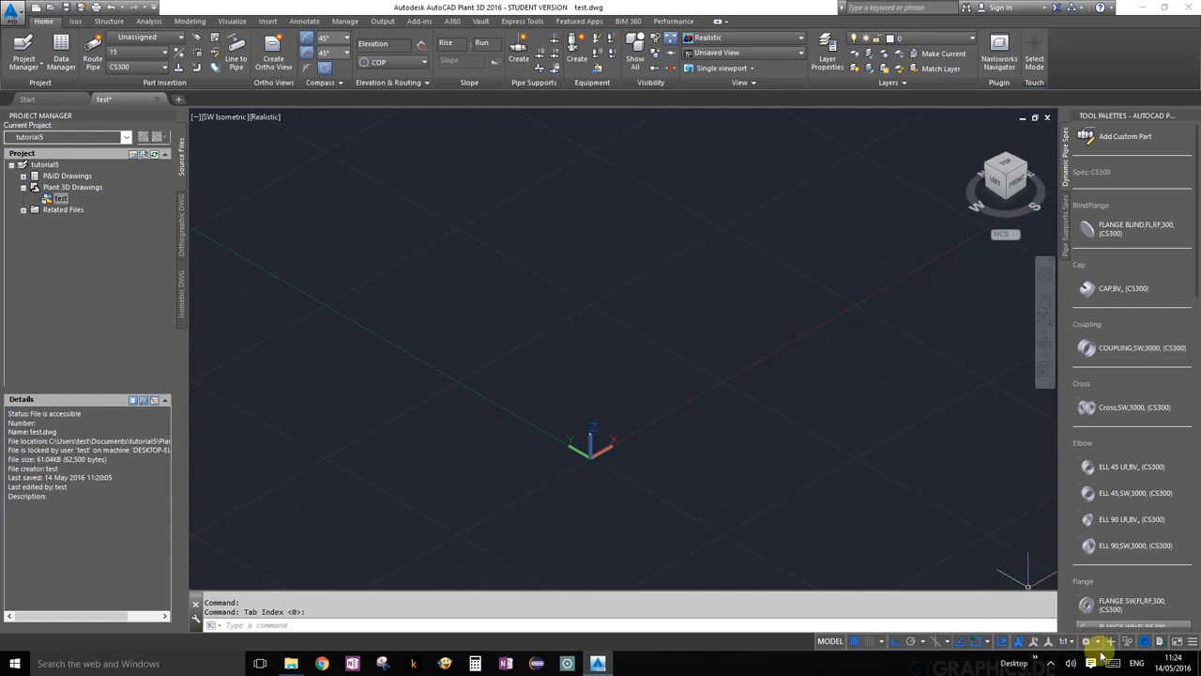
click(1052, 662)
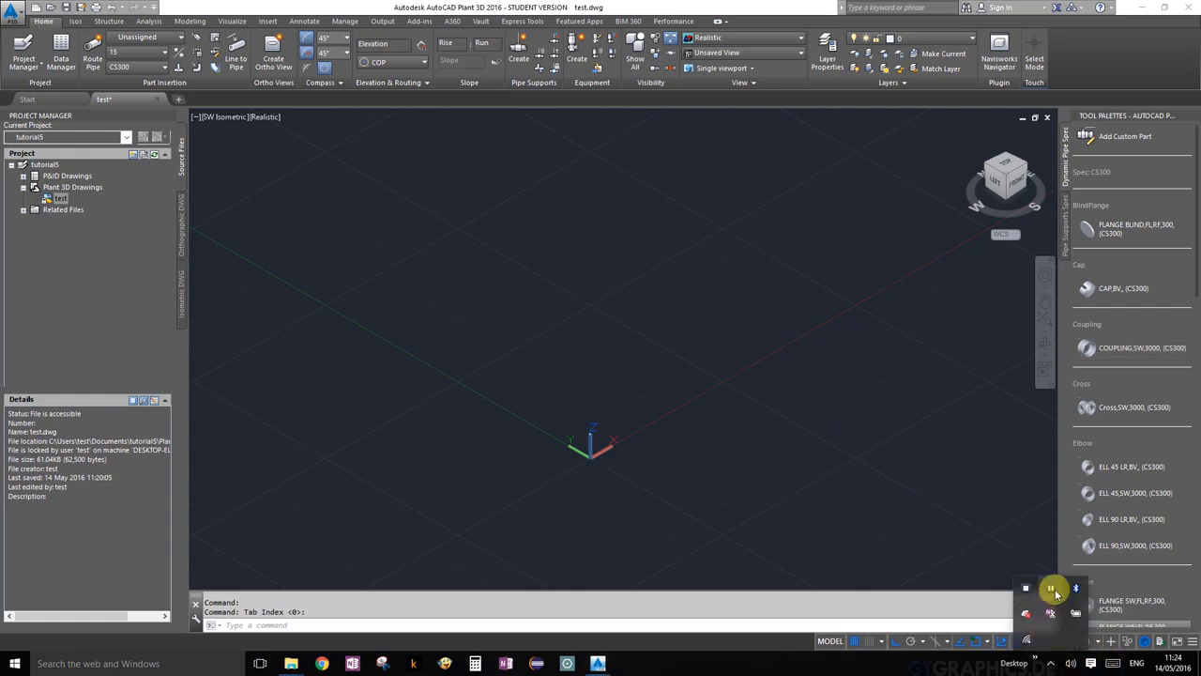